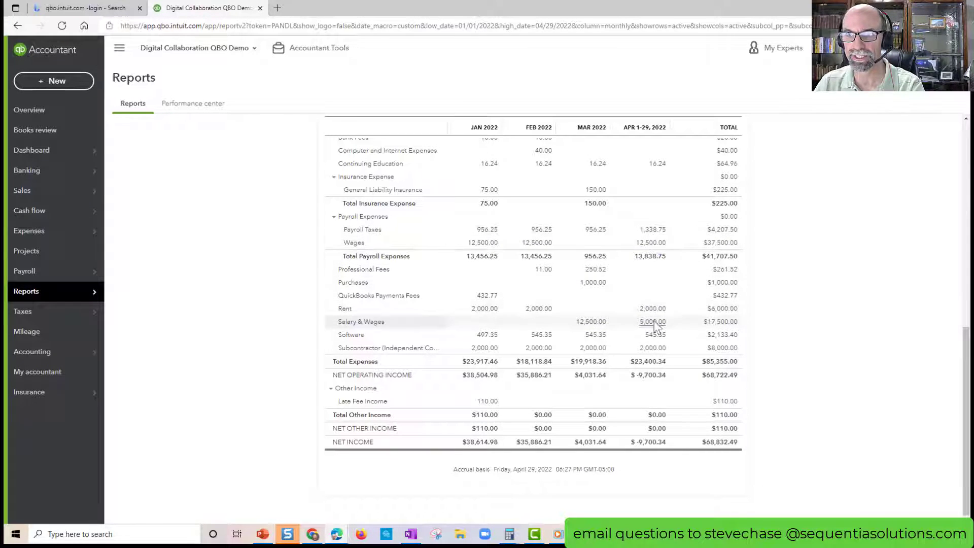
Step: Compare the Salary & Wages row with the Wages row under Payroll Expenses in the monthly report
mouse_move(337, 321)
left_mouse_down()
mouse_move(398, 329)
mouse_move(347, 323)
left_mouse_up()
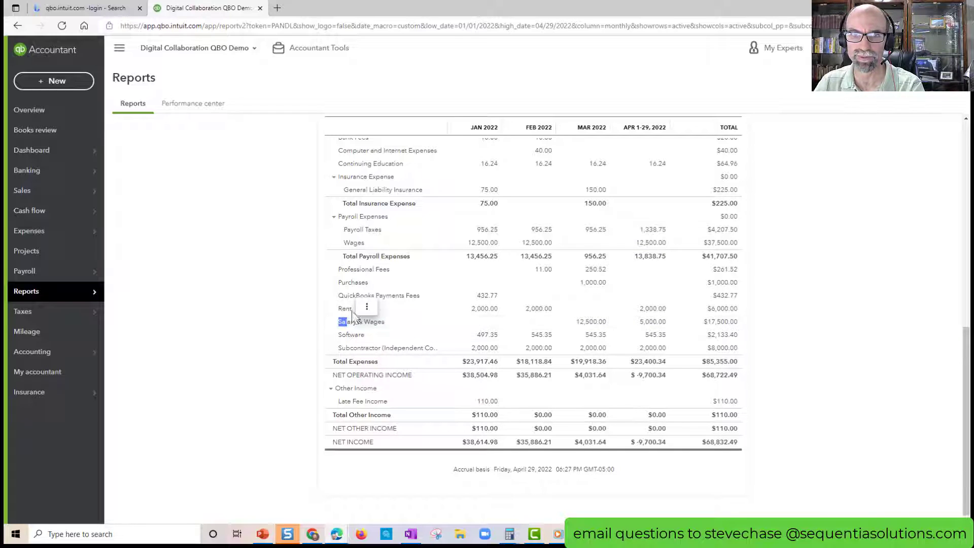
left_click_drag(344, 243, 278, 247)
left_click(278, 247)
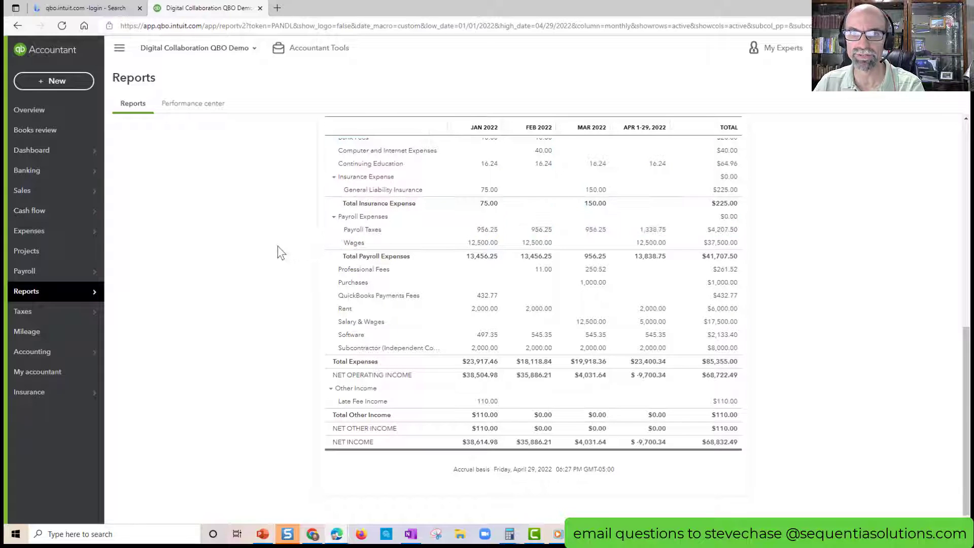
Step: Open the payroll settings and edit the accounting preferences for how payroll transactions are exported
left_click(920, 48)
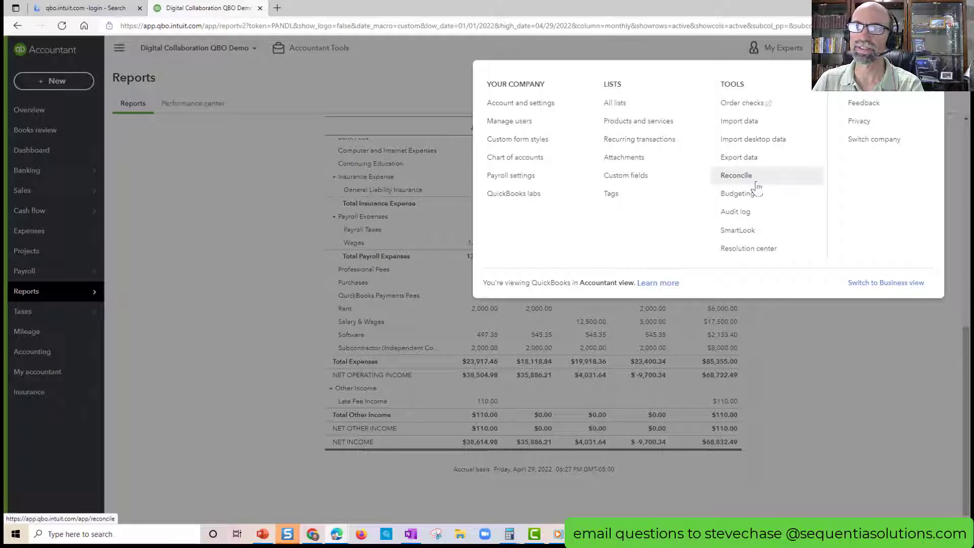
left_click(527, 180)
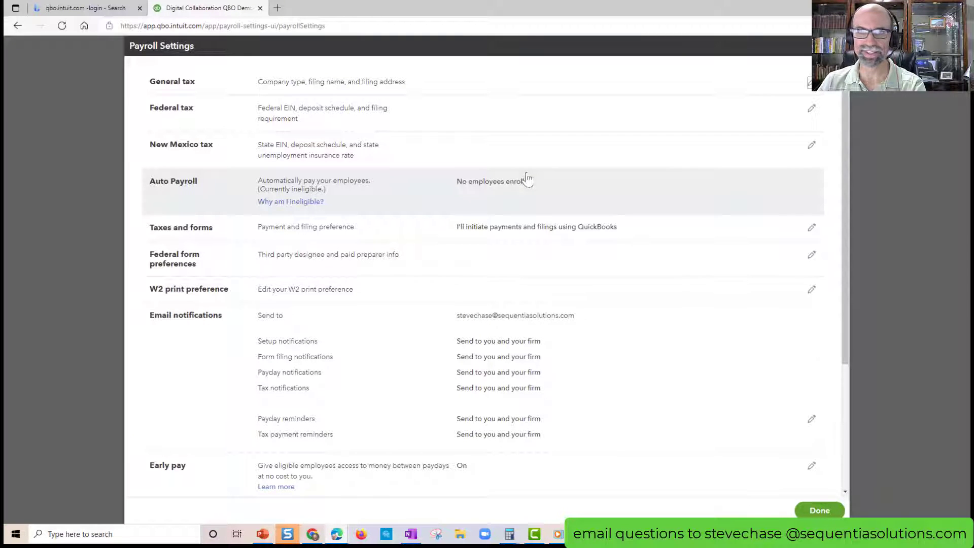
left_click_drag(844, 130, 836, 380)
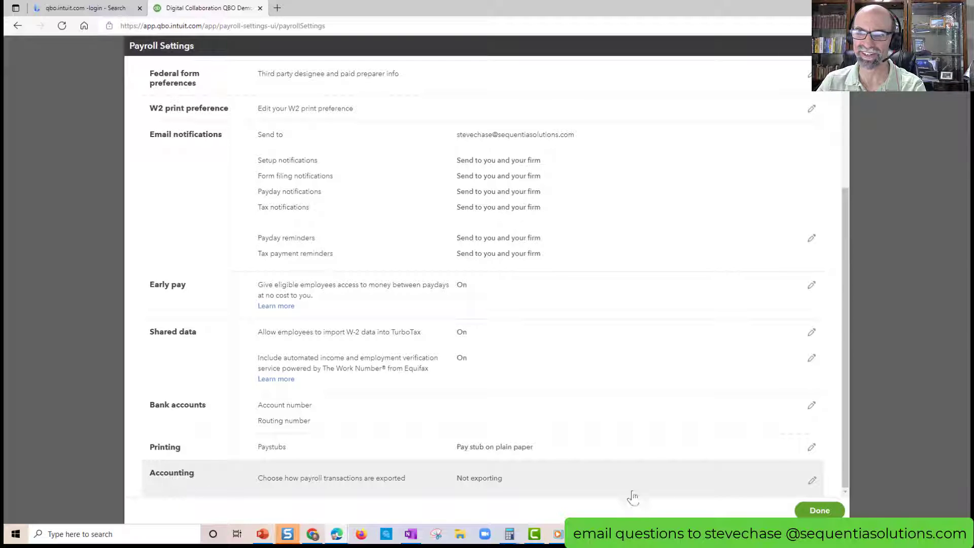
left_click(812, 485)
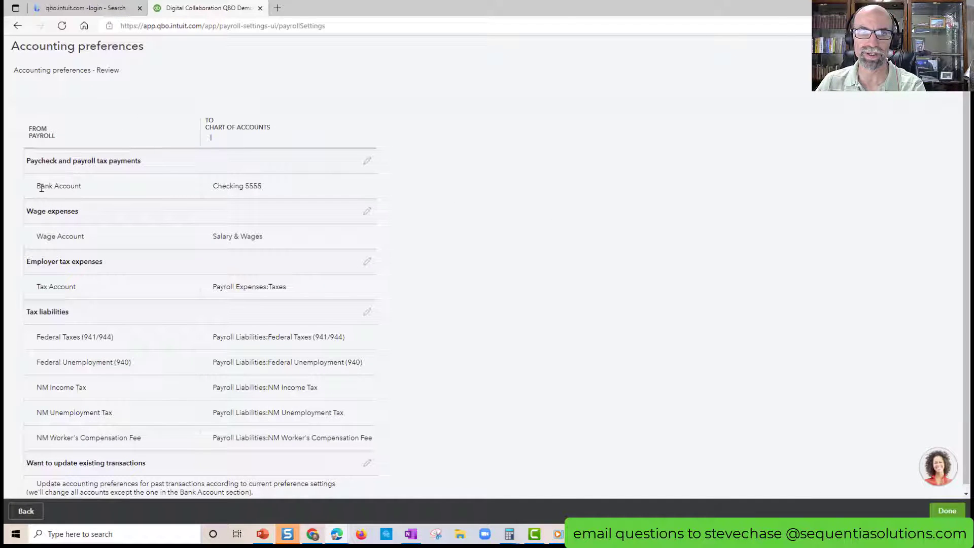
Step: Review the chart of accounts mapping for the payroll bank account and the note on updating past transactions
left_click_drag(52, 186, 83, 187)
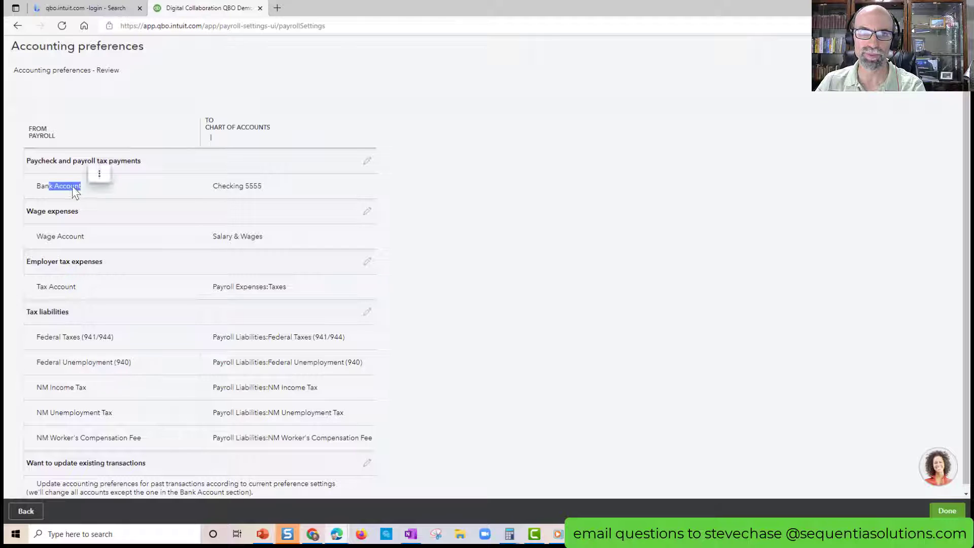
left_click(83, 188)
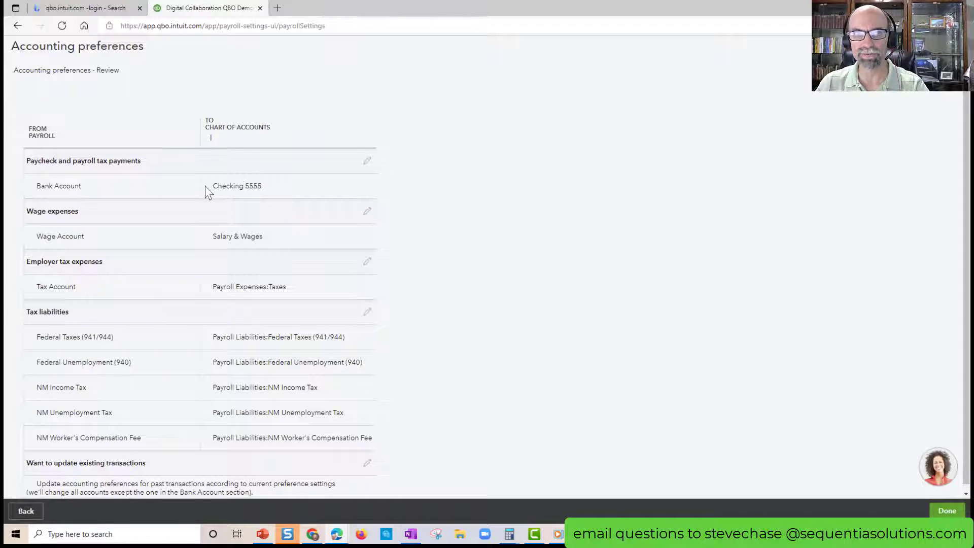
left_click_drag(213, 185, 260, 187)
left_click(260, 187)
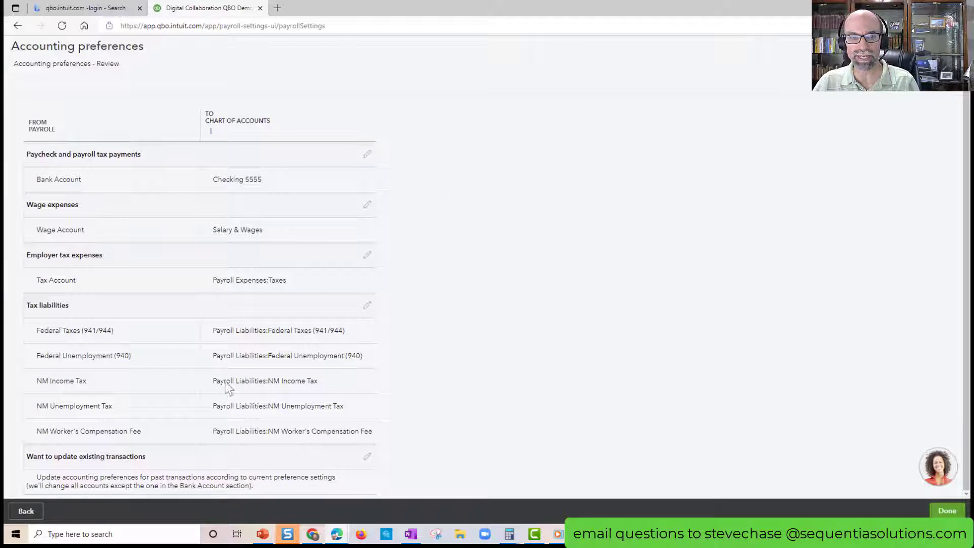
left_click_drag(40, 477, 254, 486)
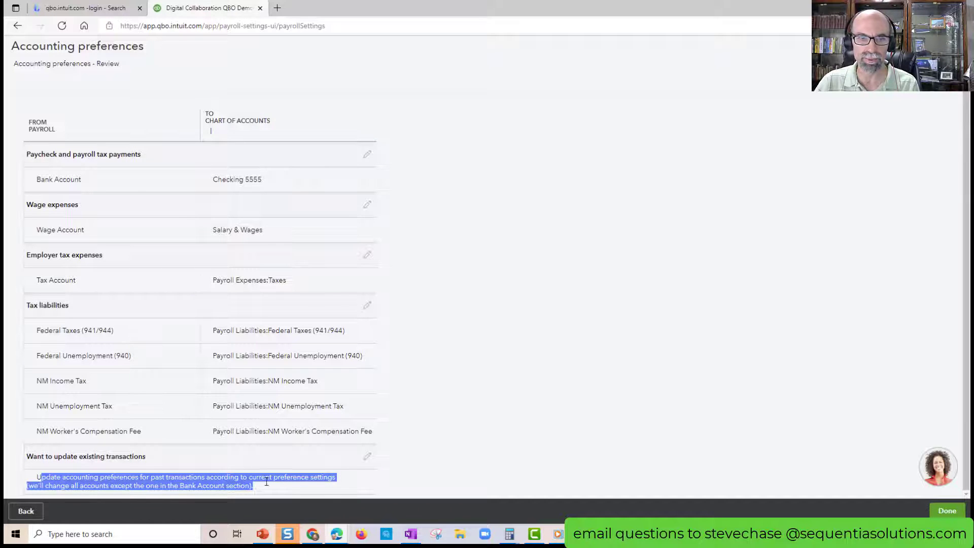
left_click(197, 487)
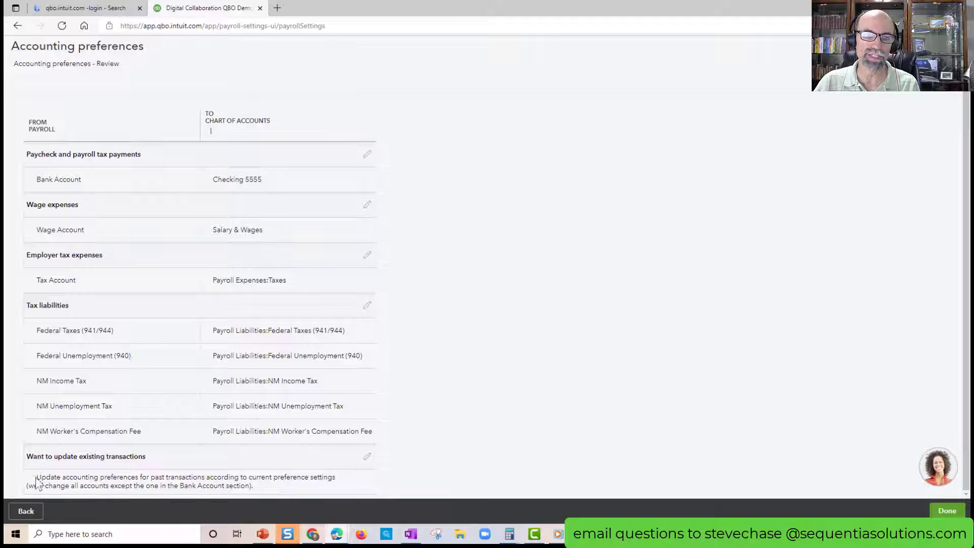
left_click_drag(37, 477, 308, 476)
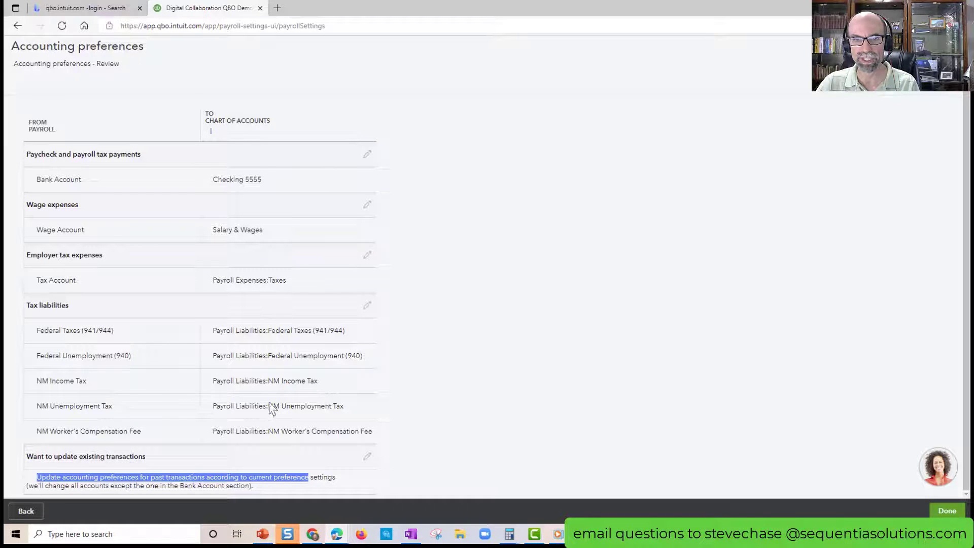
Step: Set the start date for updating existing transactions to 01/01/2022, but leave the page without running the update
left_click(367, 461)
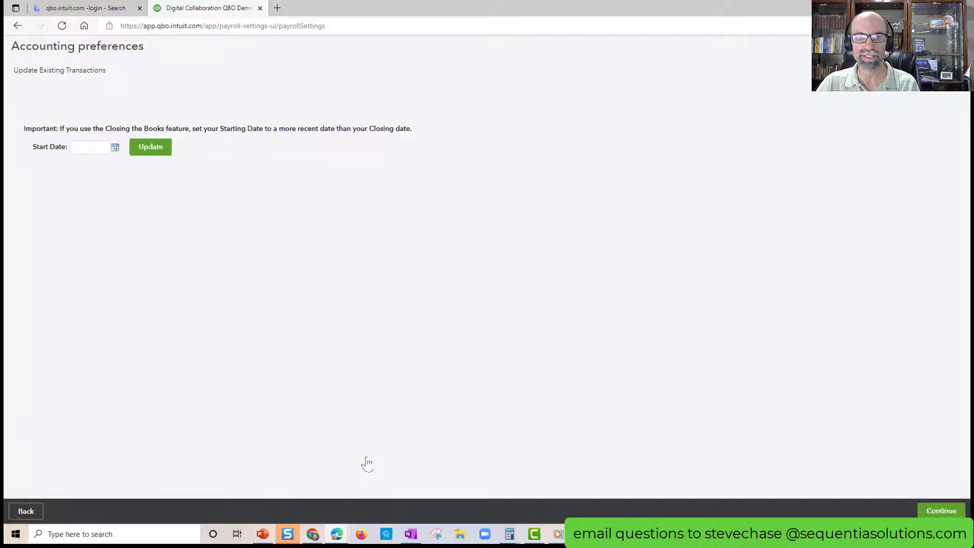
left_click(115, 148)
left_click(76, 161)
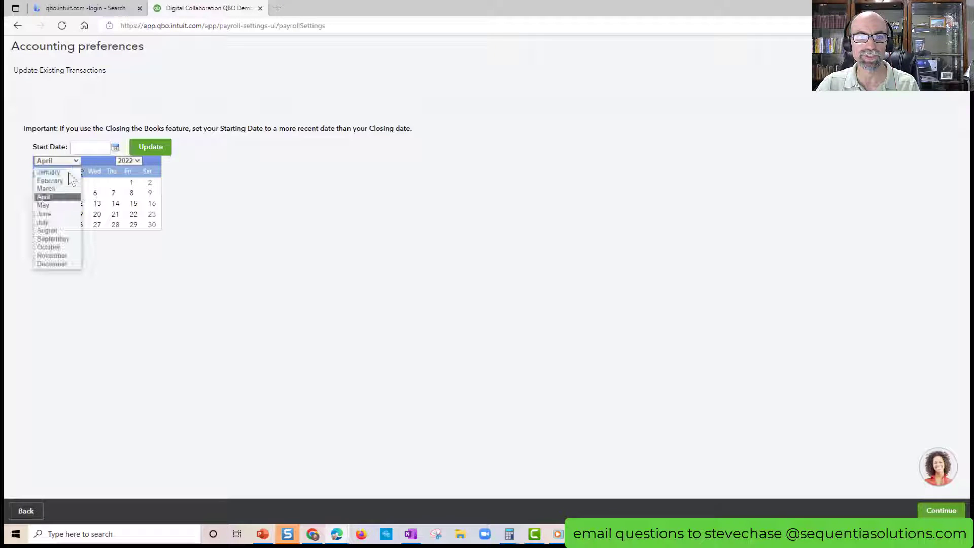
left_click(63, 175)
left_click(133, 162)
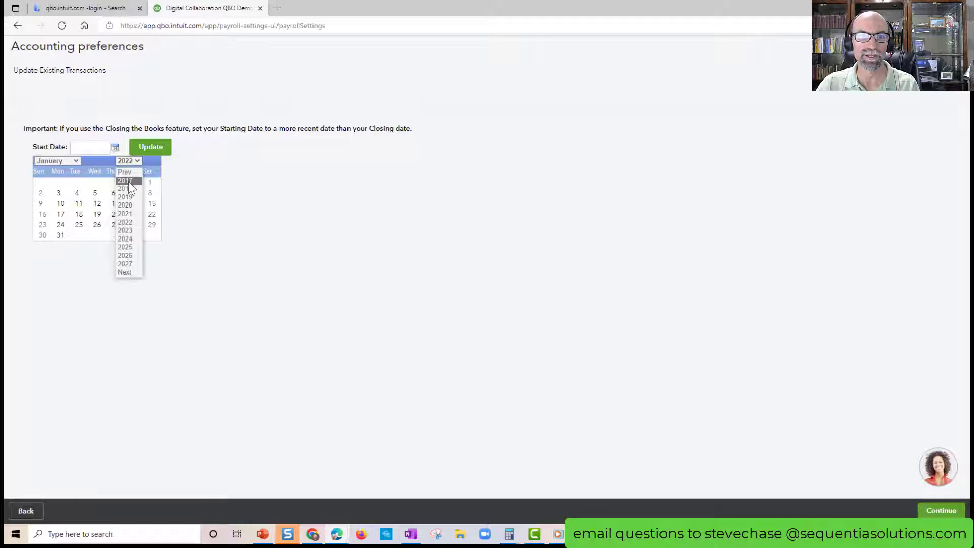
left_click(127, 213)
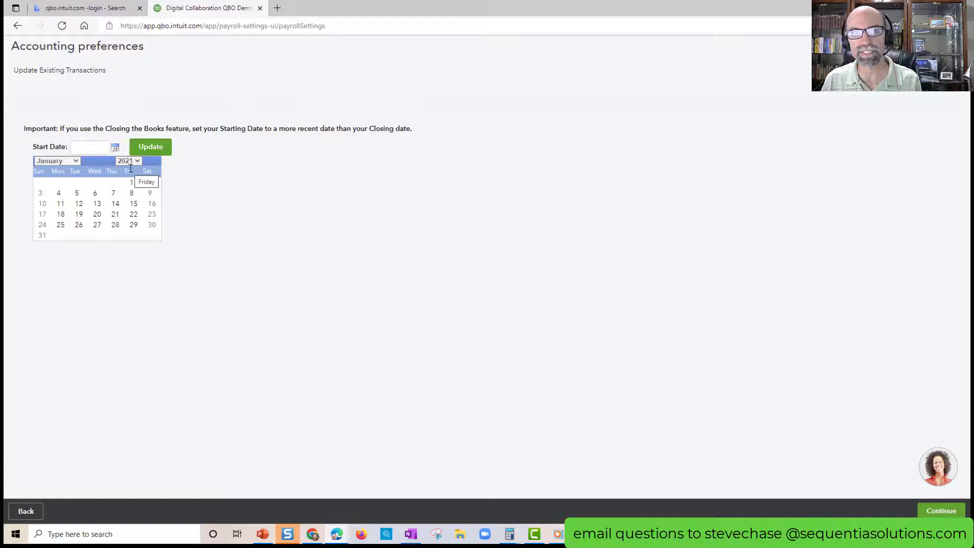
left_click(137, 160)
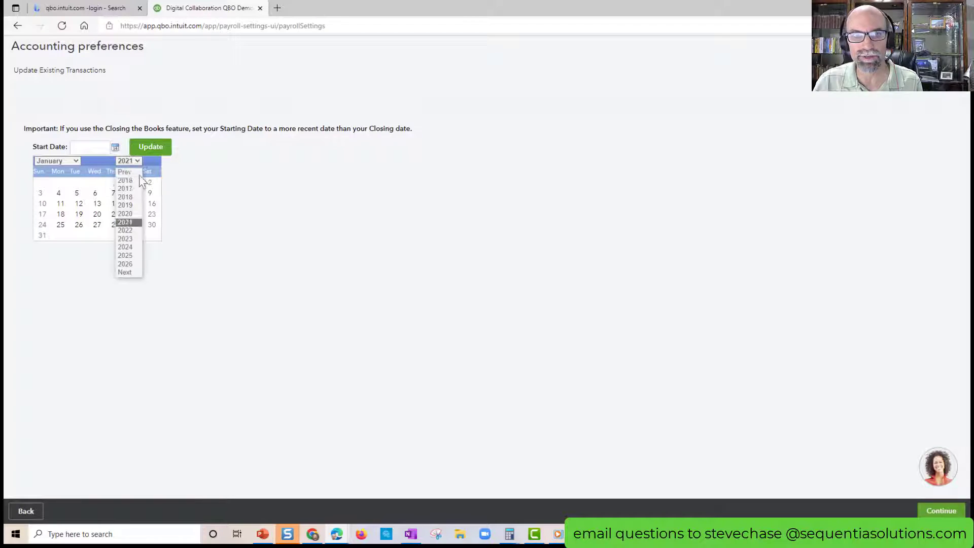
left_click(127, 231)
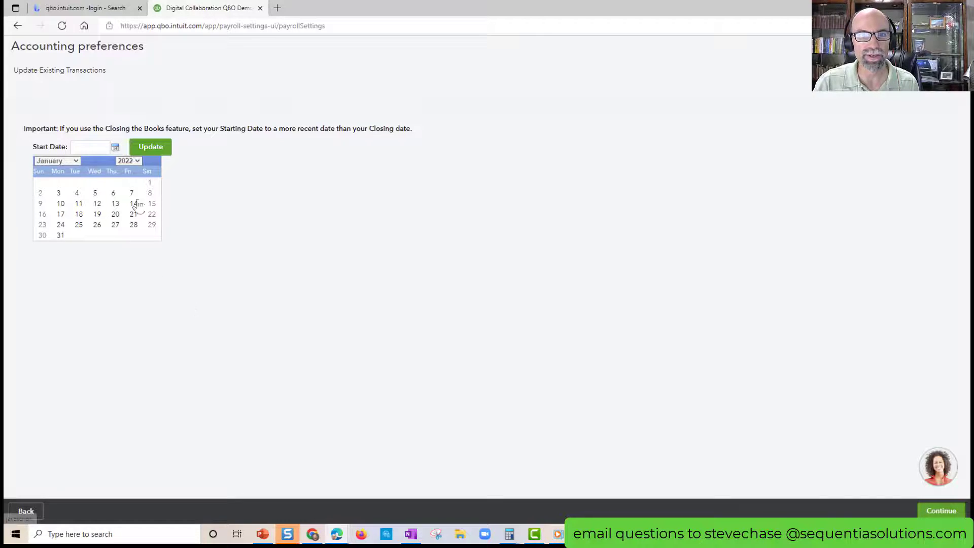
left_click(150, 183)
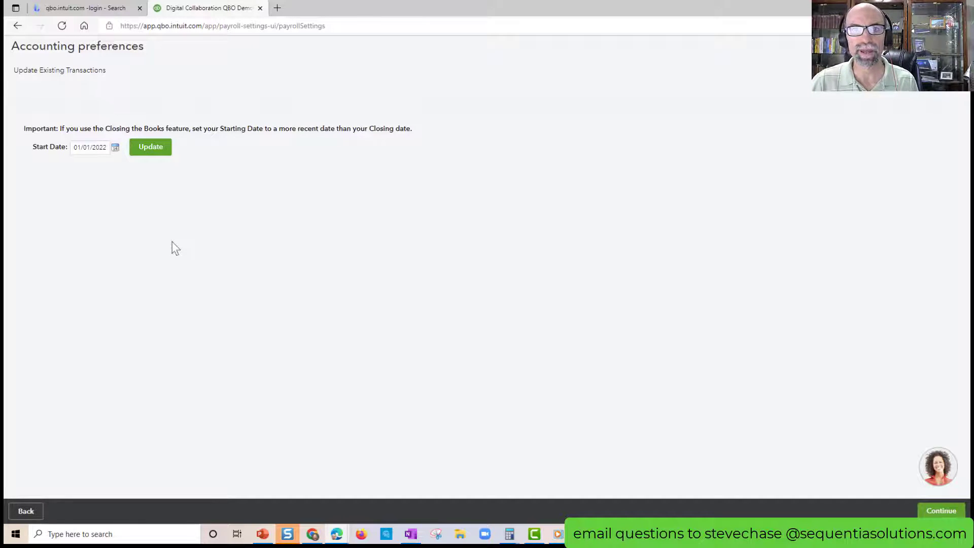
left_click_drag(370, 130, 412, 130)
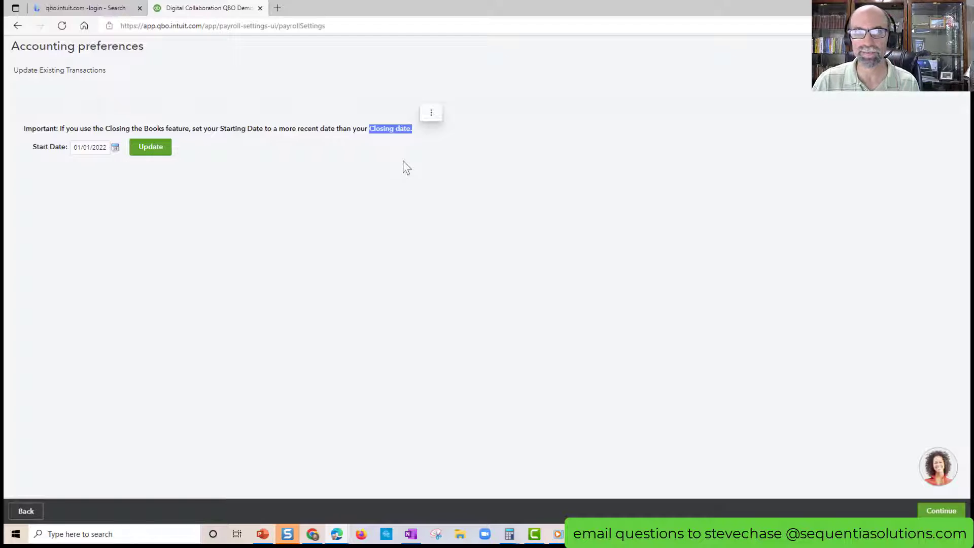
left_click(25, 511)
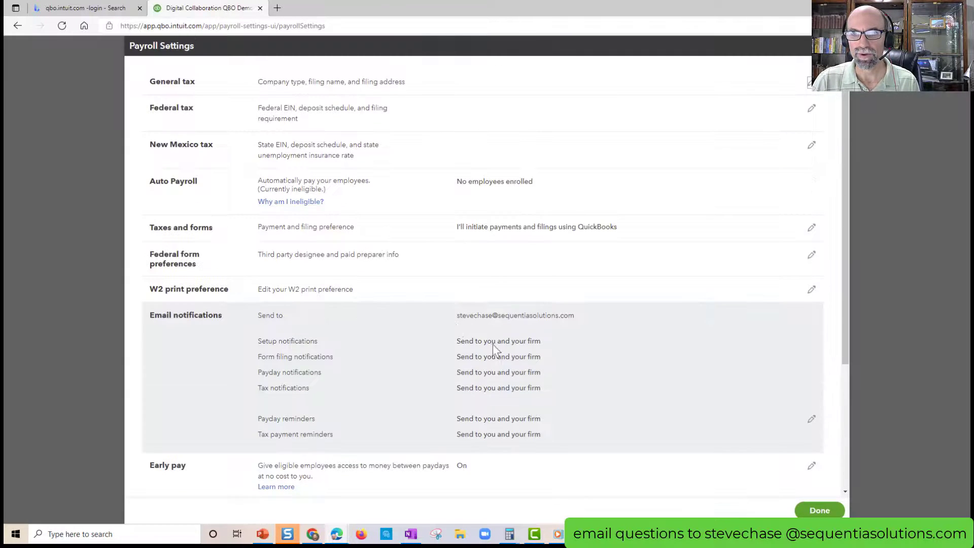
Step: Reopen the payroll accounting preferences and open the wage expenses mapping for editing
scroll(507, 365, "down", 4)
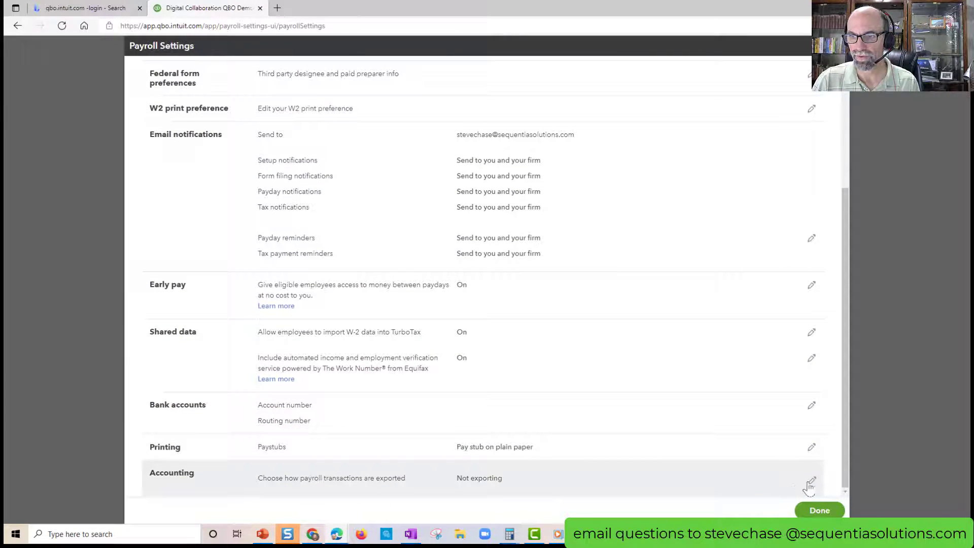
left_click(810, 483)
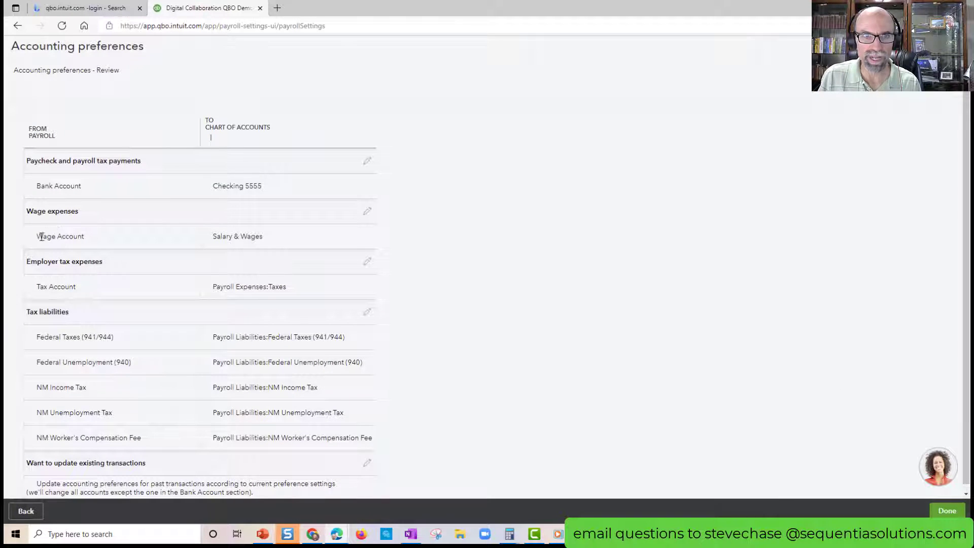
left_click_drag(38, 237, 85, 237)
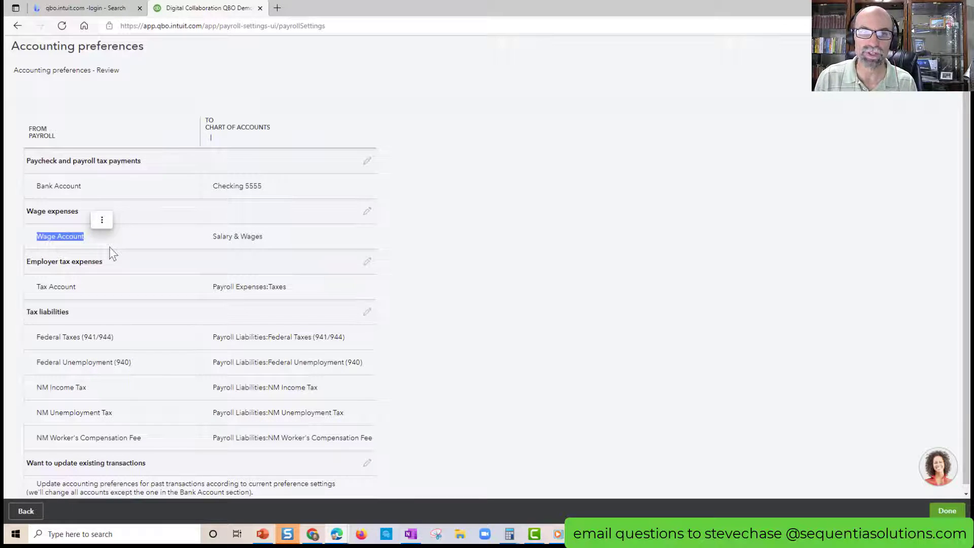
left_click(52, 219)
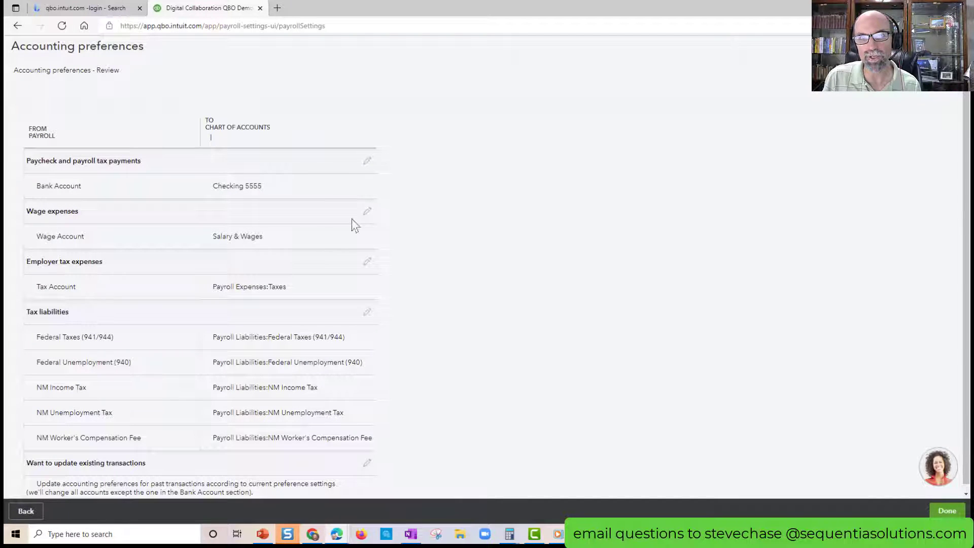
left_click(367, 211)
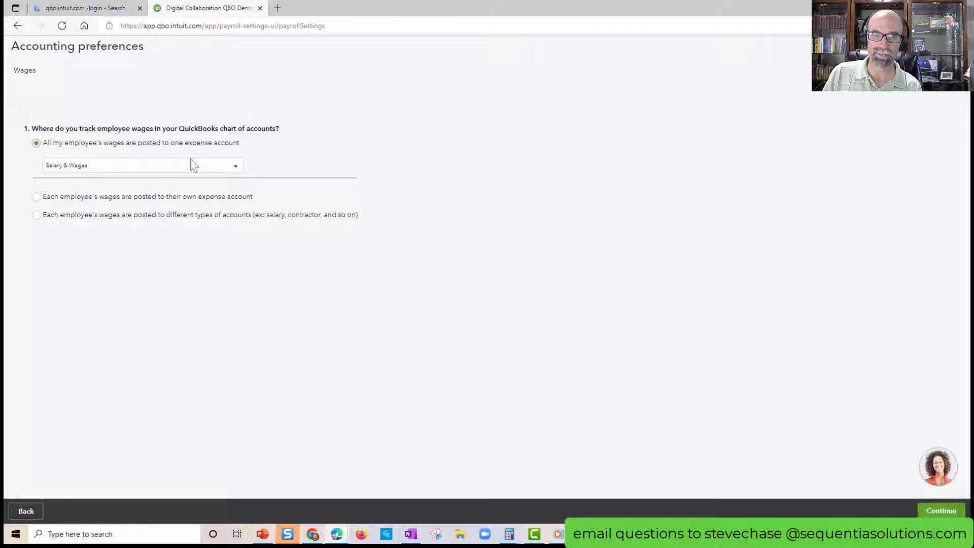
Step: Try the options for each employee's own expense account and for different account types, and return to one expense account
left_click(37, 197)
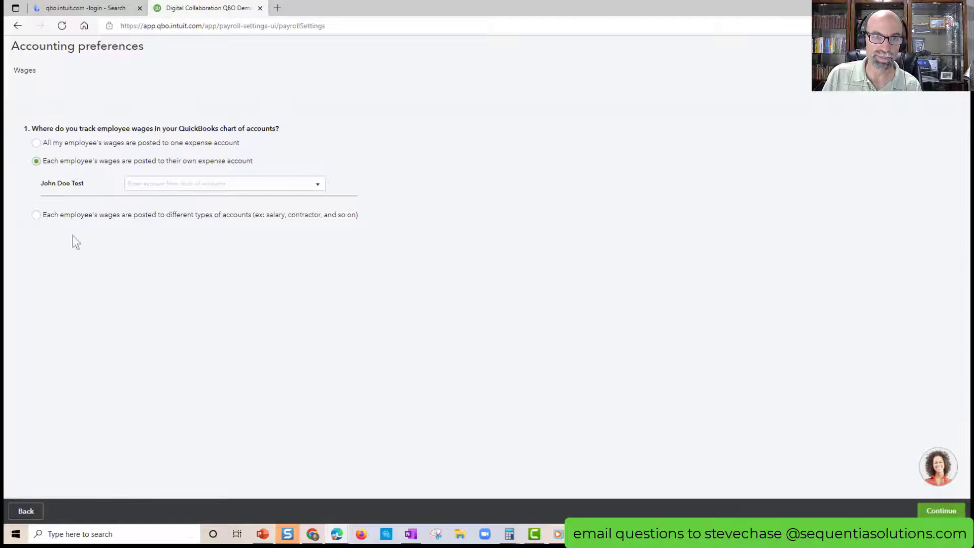
left_click(57, 217)
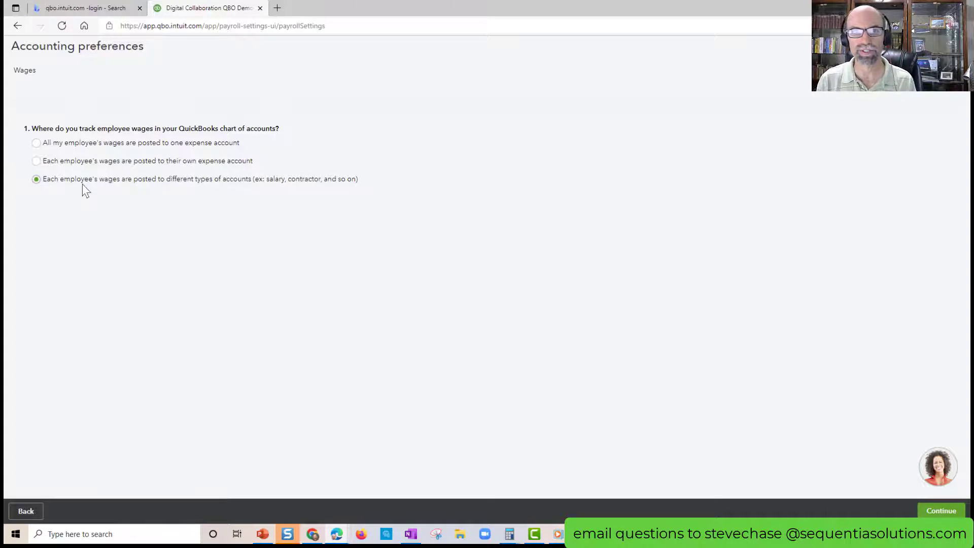
left_click(36, 143)
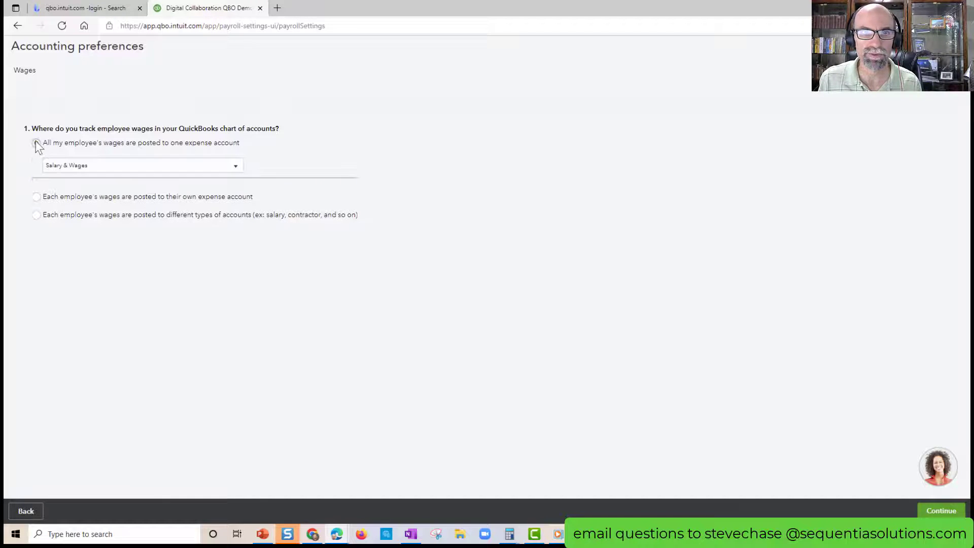
Step: Post all employees' wages to the Payroll Expenses:Wages account and continue to the preferences review
left_click(116, 170)
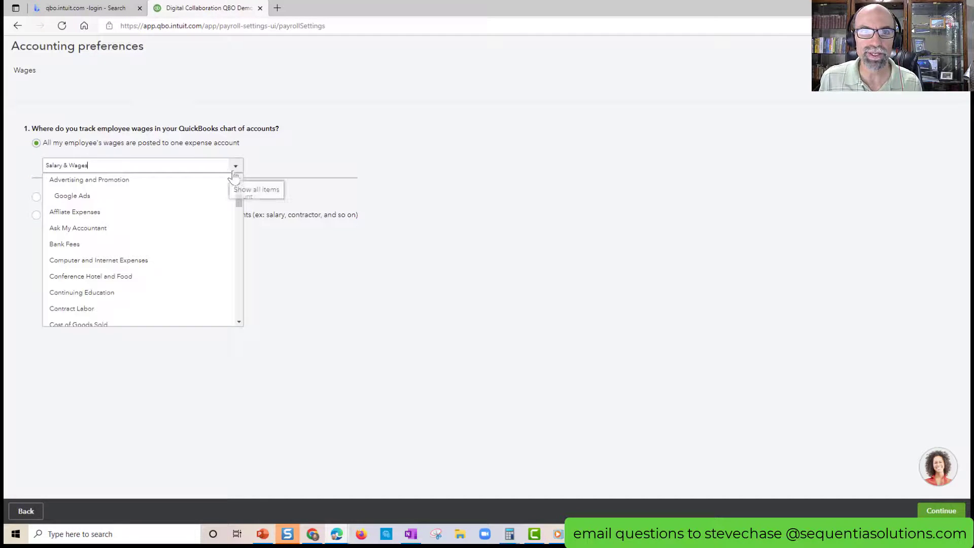
left_click_drag(240, 190, 239, 287)
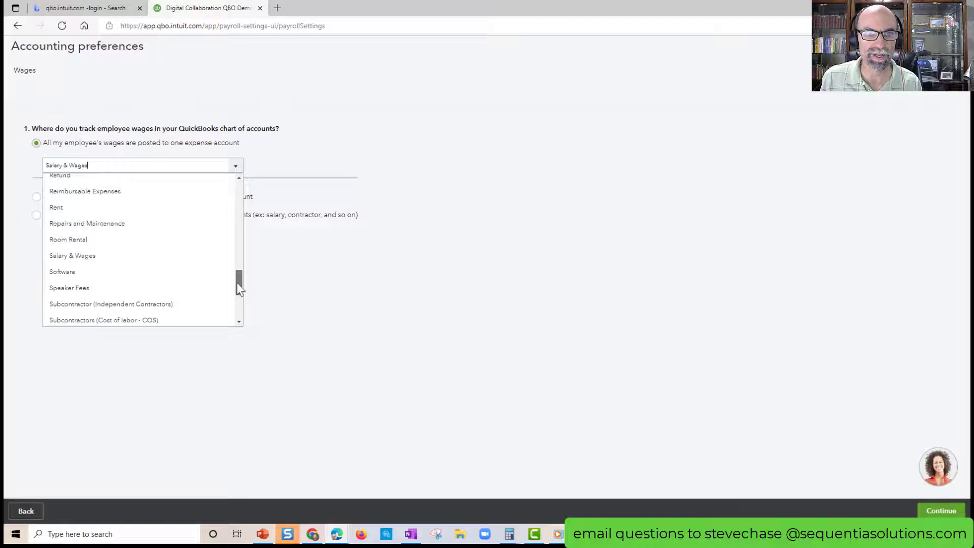
left_click_drag(237, 286, 235, 302)
left_click_drag(235, 301, 230, 288)
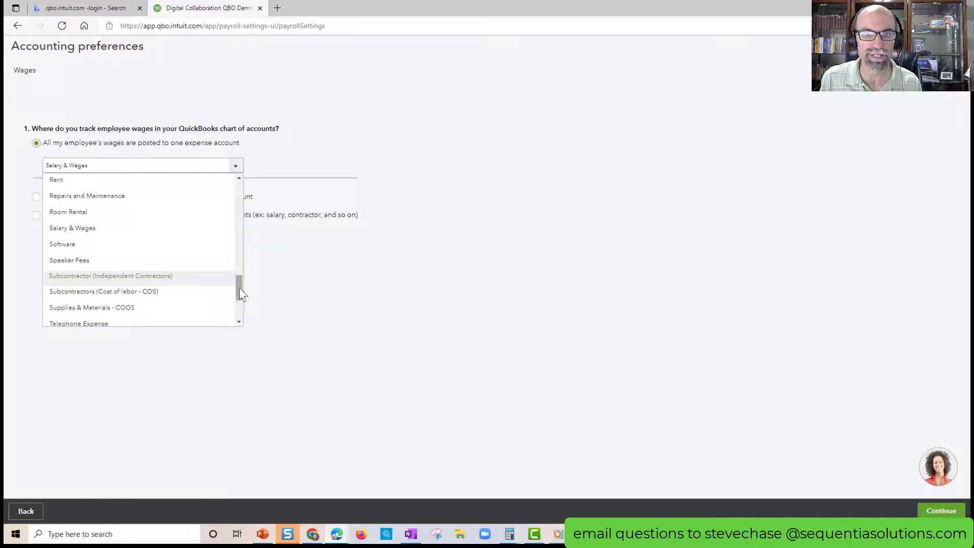
left_click_drag(241, 295, 236, 264)
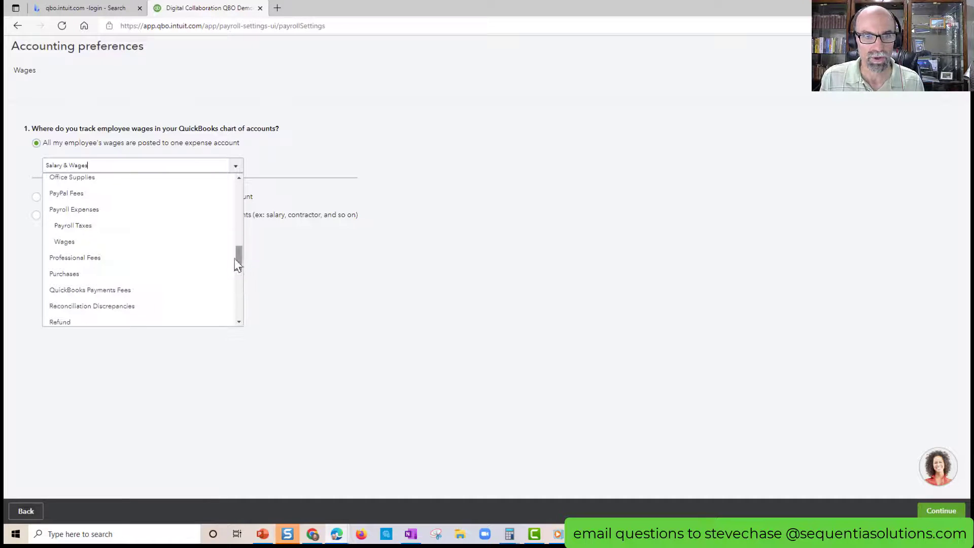
left_click(61, 244)
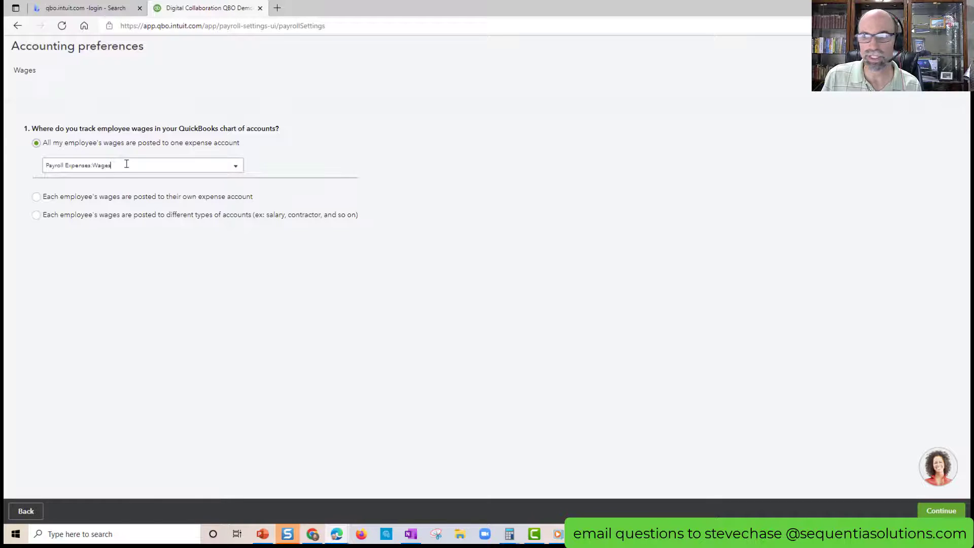
left_click(945, 511)
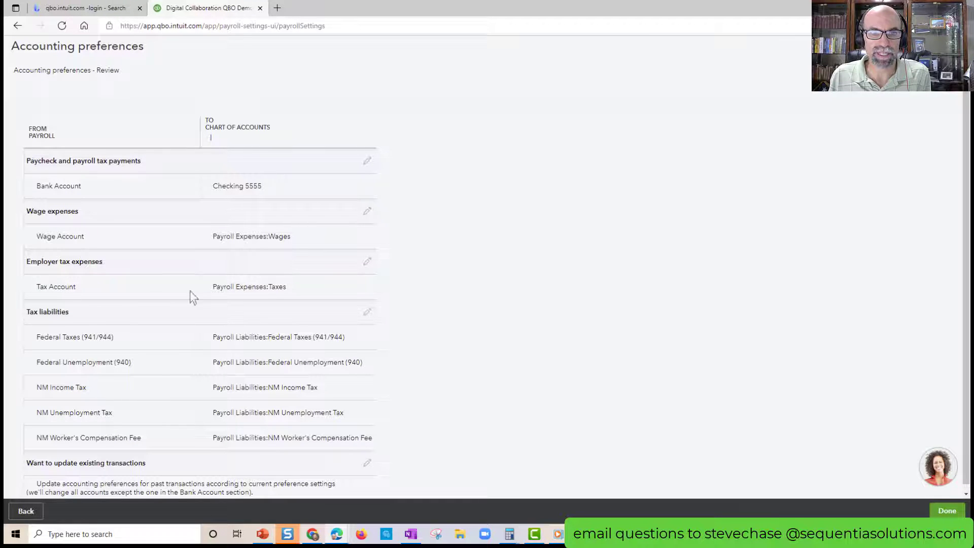
Step: Review the account mappings for employer tax expenses and tax liabilities in the accounting preferences
left_click_drag(271, 288, 278, 287)
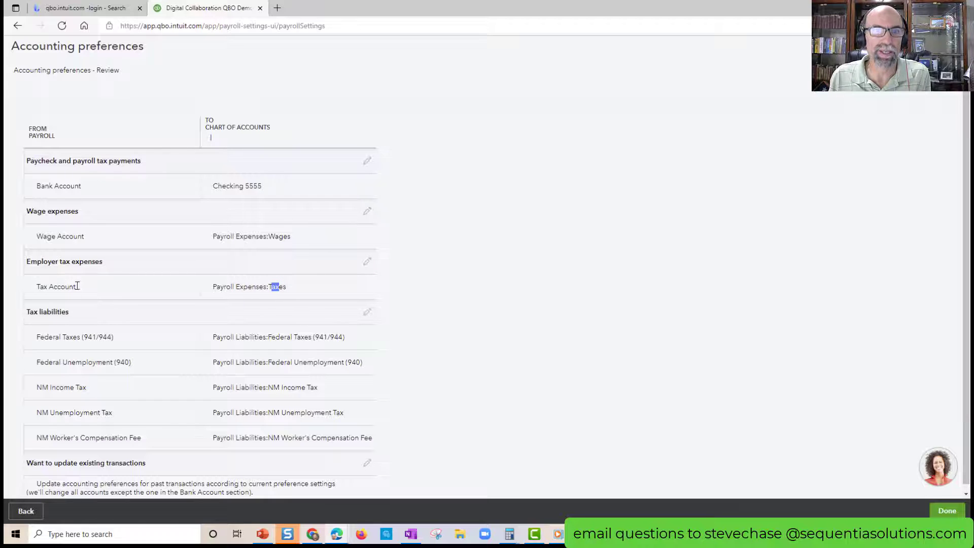
left_click(282, 290)
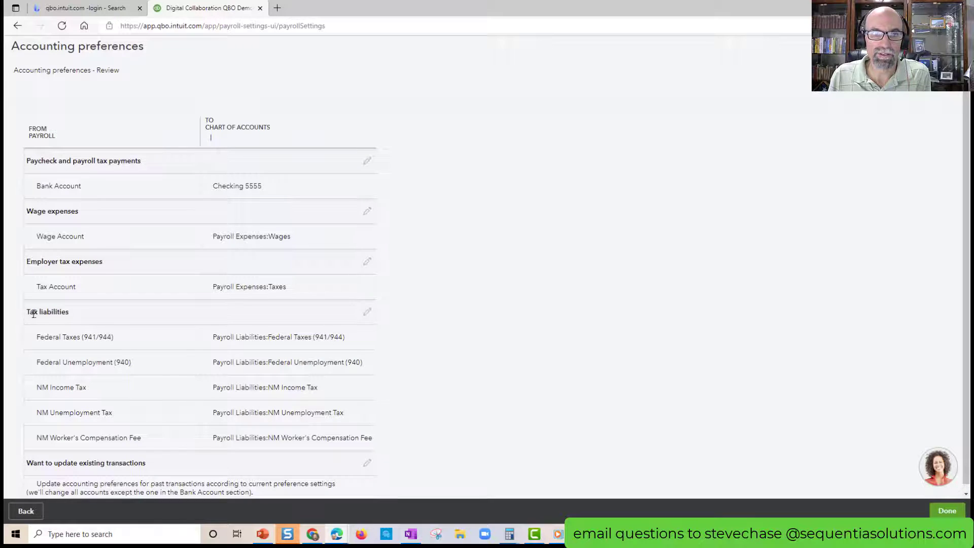
left_click_drag(62, 316, 90, 336)
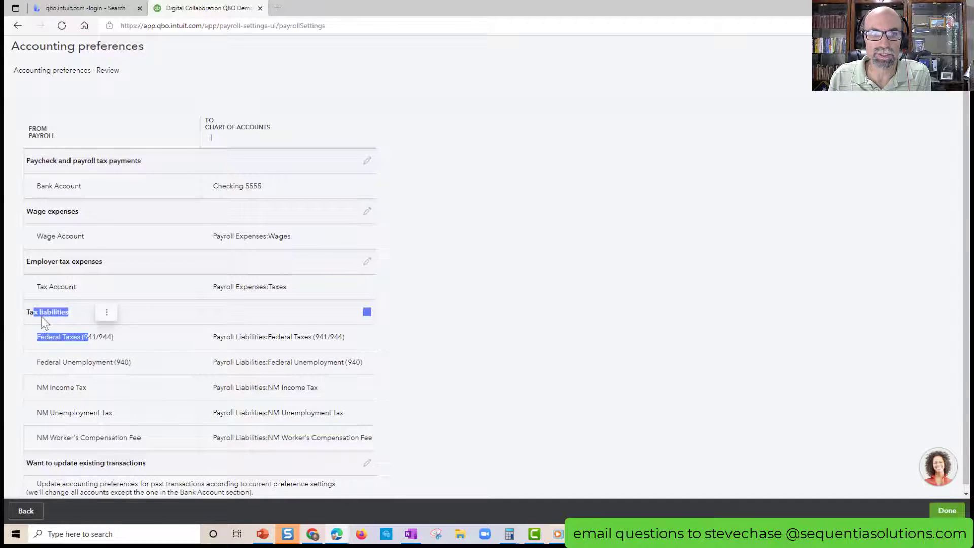
left_click(52, 319)
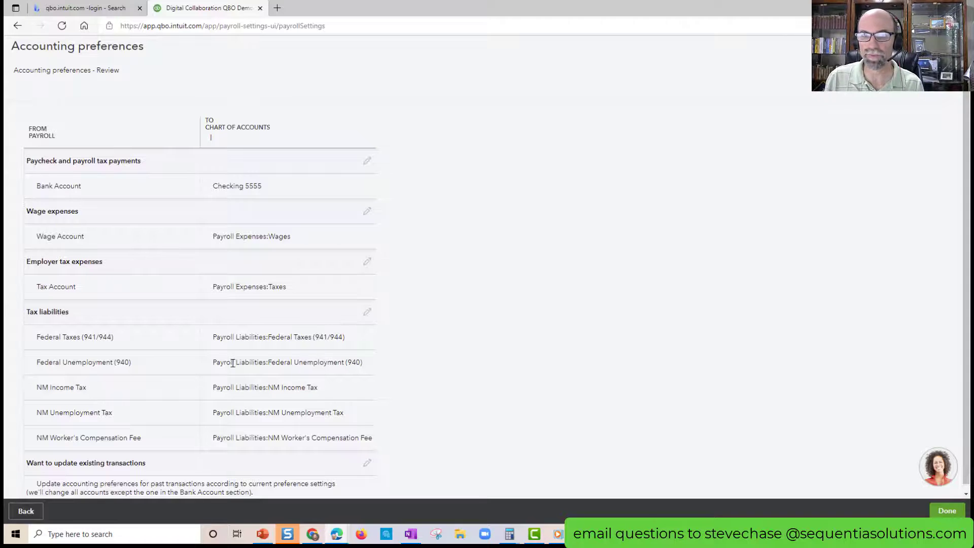
Step: Choose January 1, 2022 as the start date for updating existing transactions and continue to the preferences review
scroll(257, 389, "down", 1)
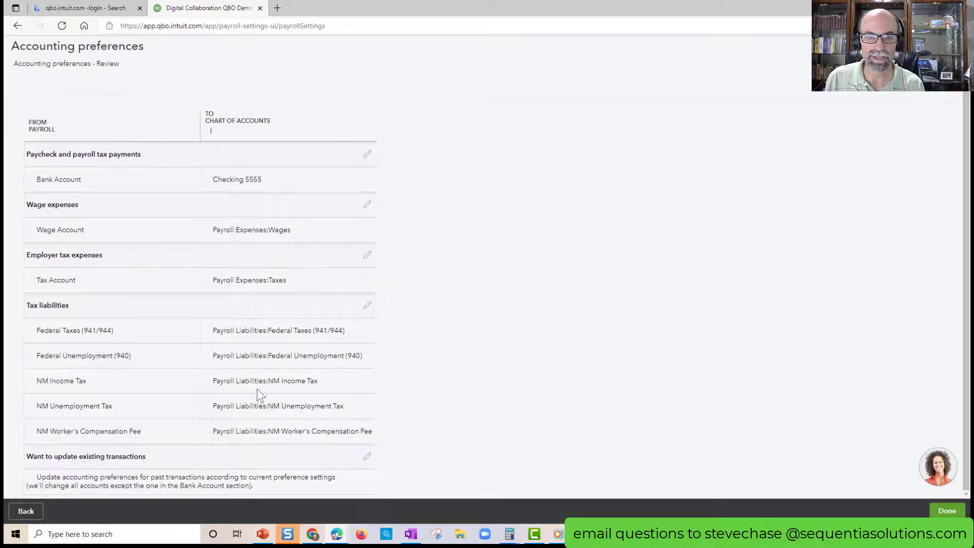
left_click(368, 459)
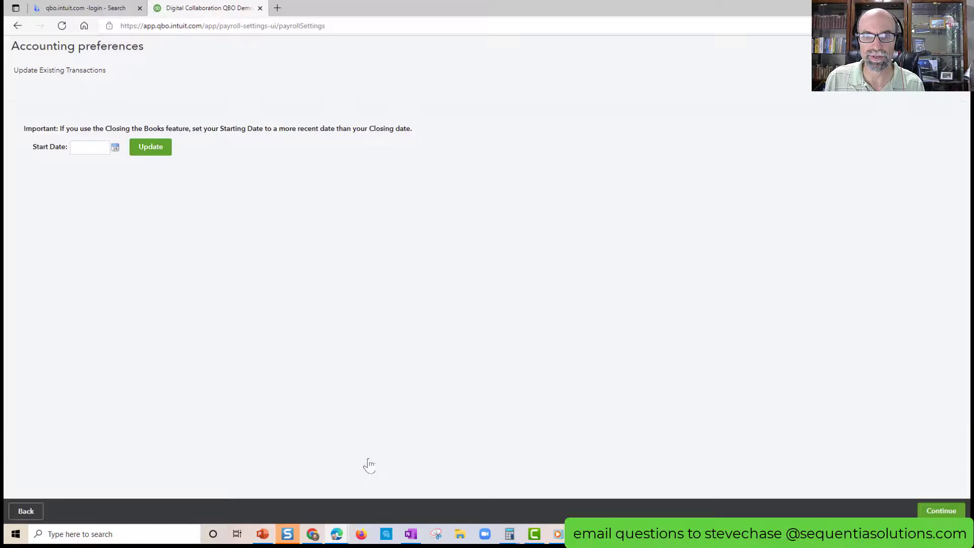
left_click(115, 148)
left_click(74, 161)
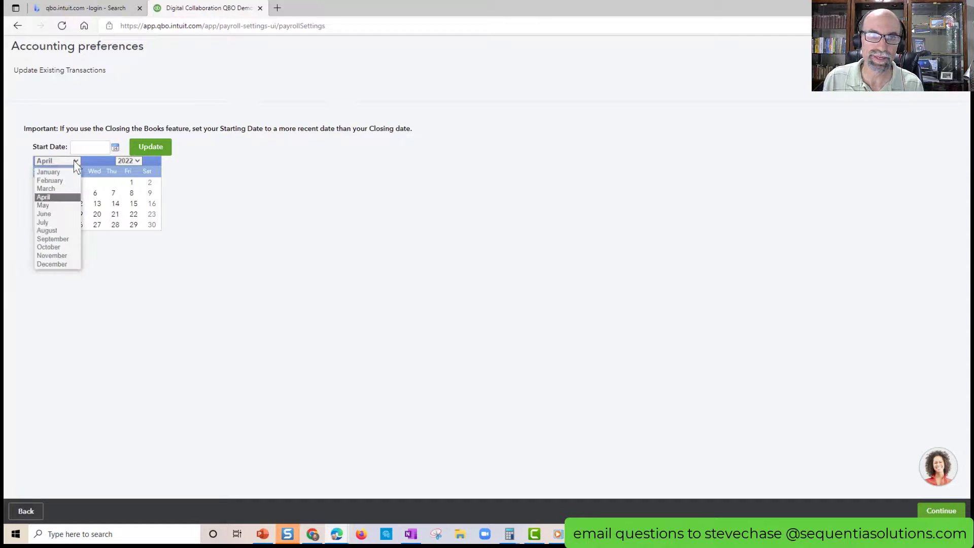
left_click(65, 172)
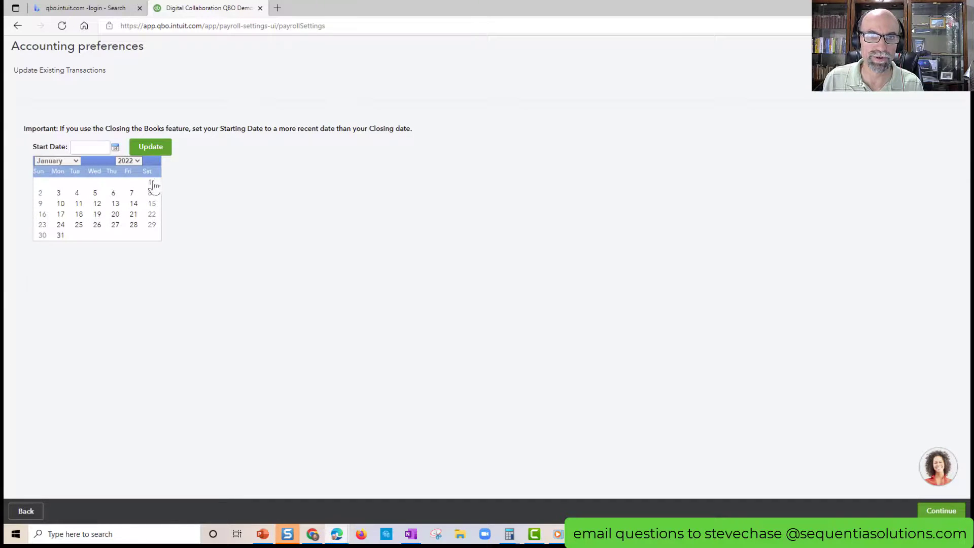
left_click(153, 183)
left_click(931, 510)
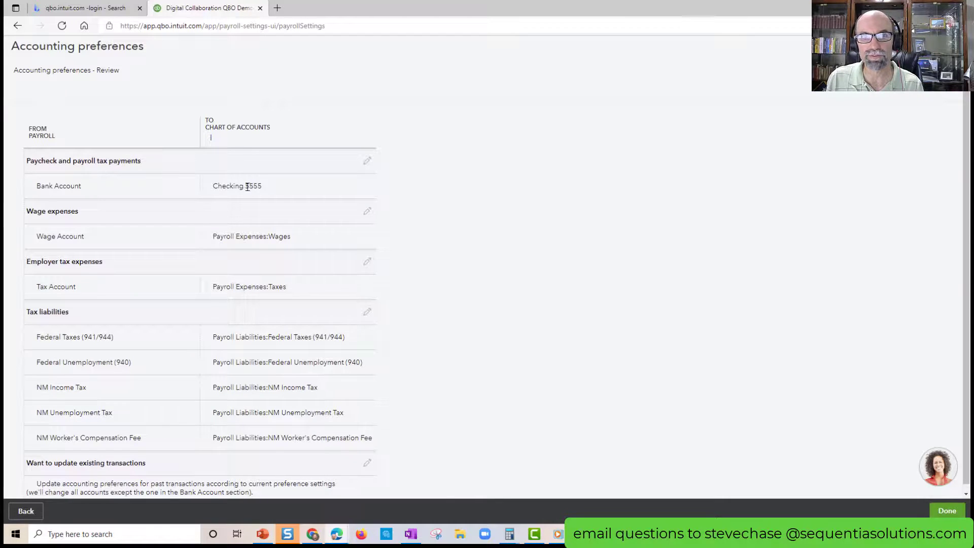
Step: Check the bank account mapped to paycheck and payroll tax payments, and bring the PowerPoint questions slide into view
left_click_drag(219, 187, 260, 188)
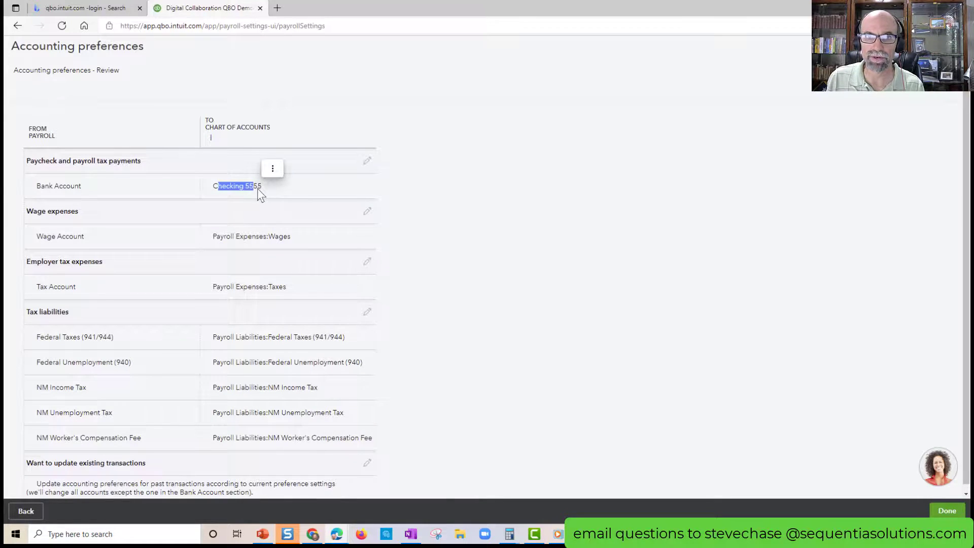
left_click(258, 187)
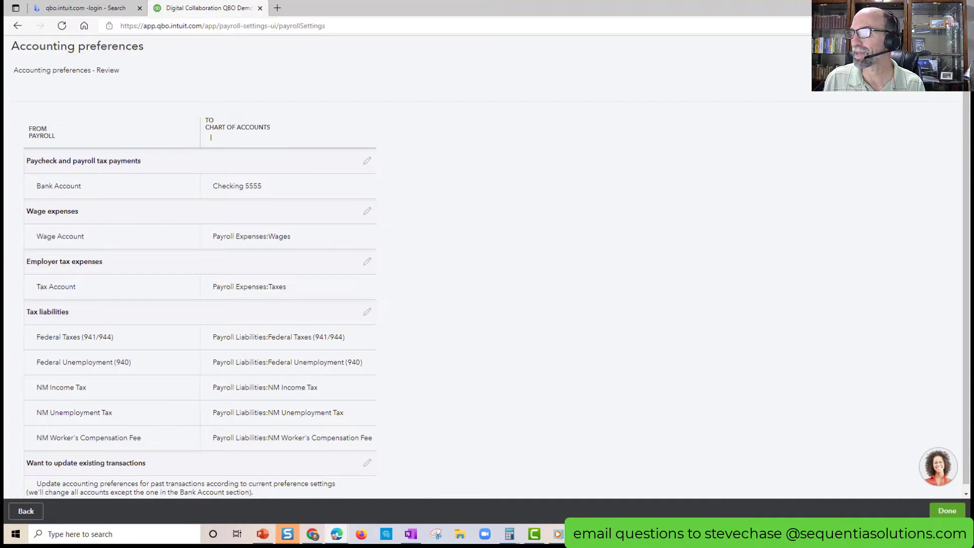
left_click_drag(969, 254, 431, 1)
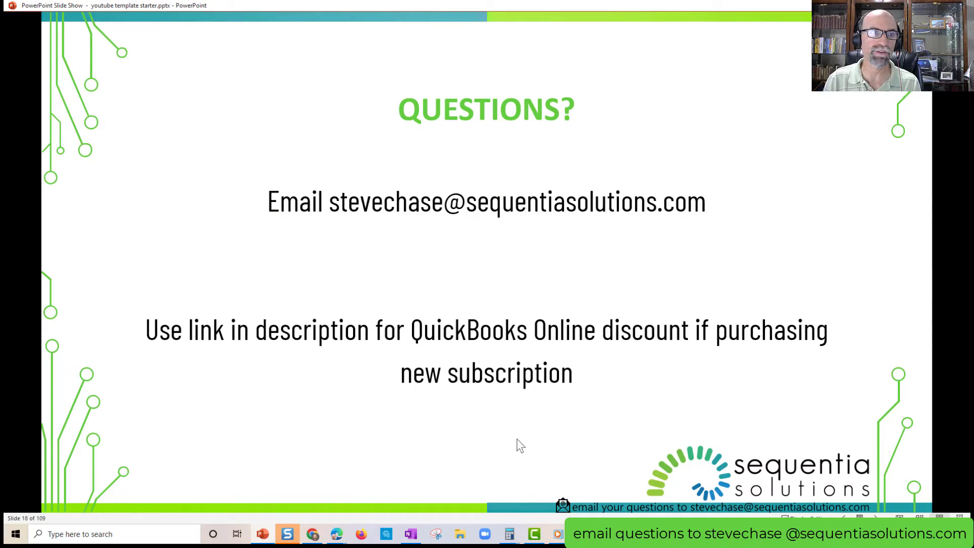